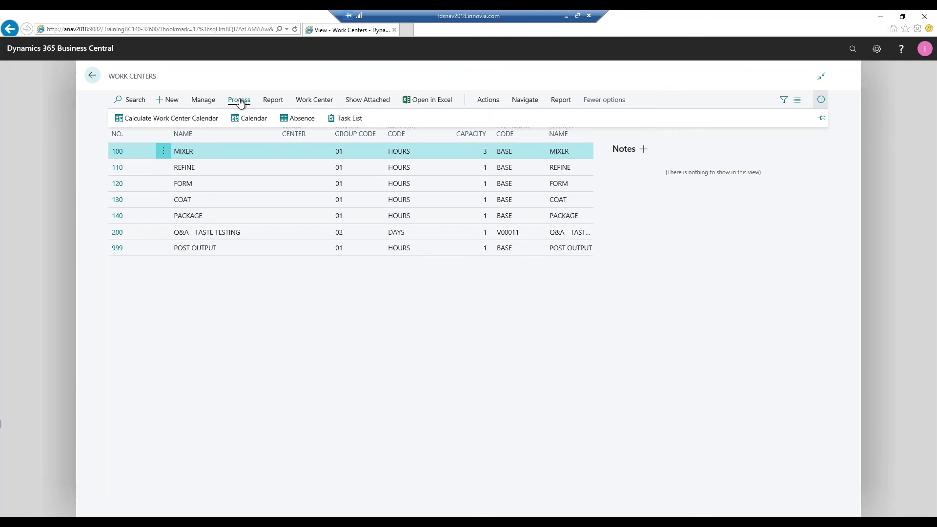
Review the options for calculating the work center calendar and close them without running the calculation
{"action": "left_click", "coordinate": [177, 122]}
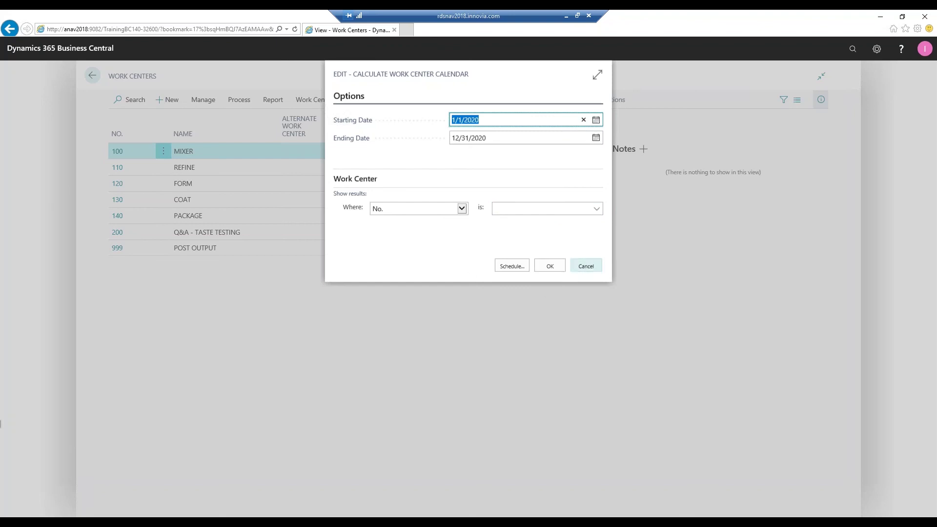
{"action": "left_click", "coordinate": [589, 268]}
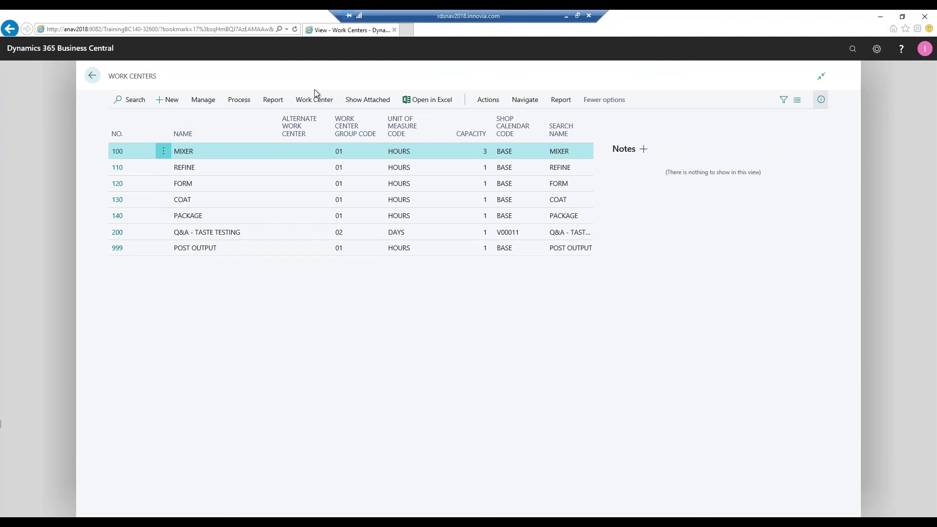
Find the Machine Centers list and display the machine center calendar matrix viewed by day
{"action": "left_click", "coordinate": [852, 50]}
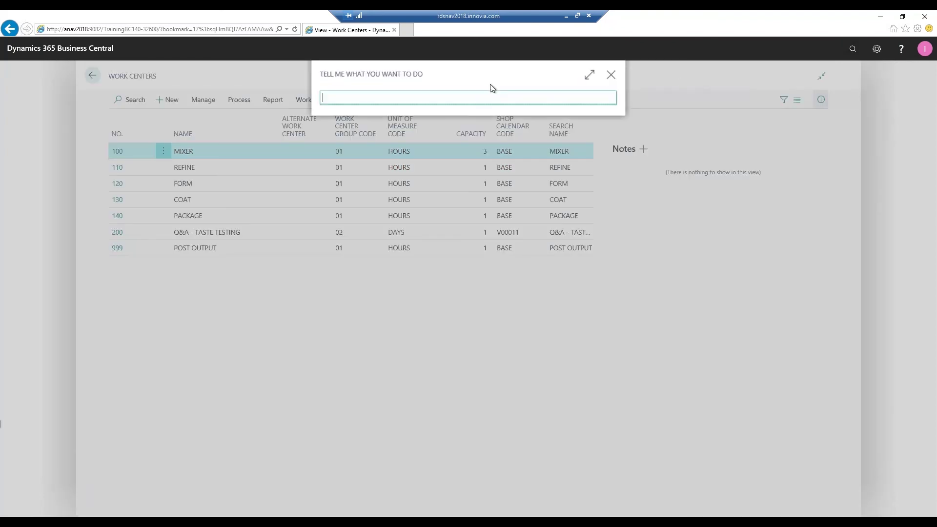
{"action": "type", "text": "machine cent"}
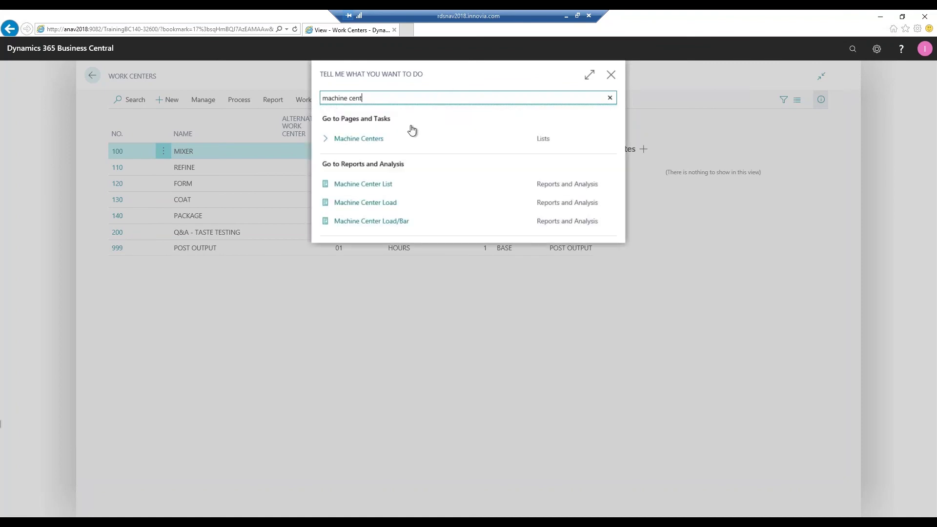
{"action": "left_click", "coordinate": [371, 140]}
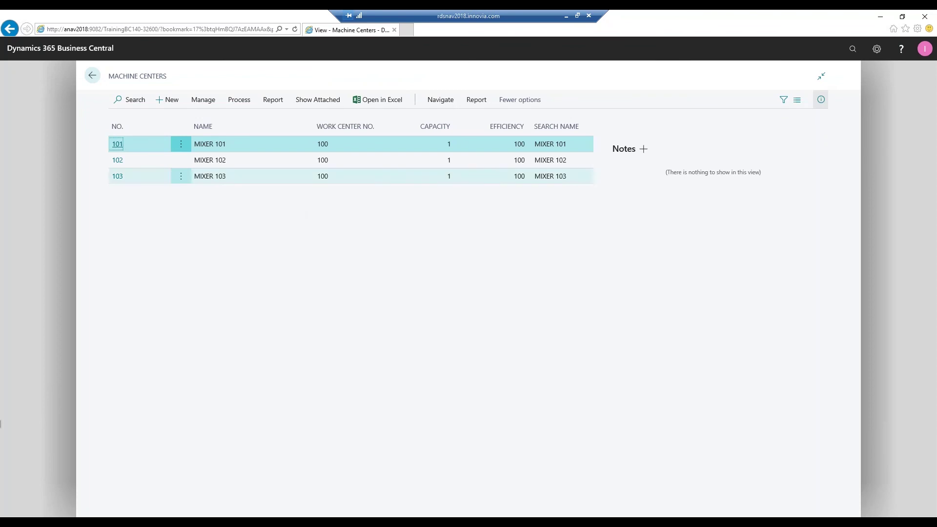
{"action": "left_click", "coordinate": [234, 100]}
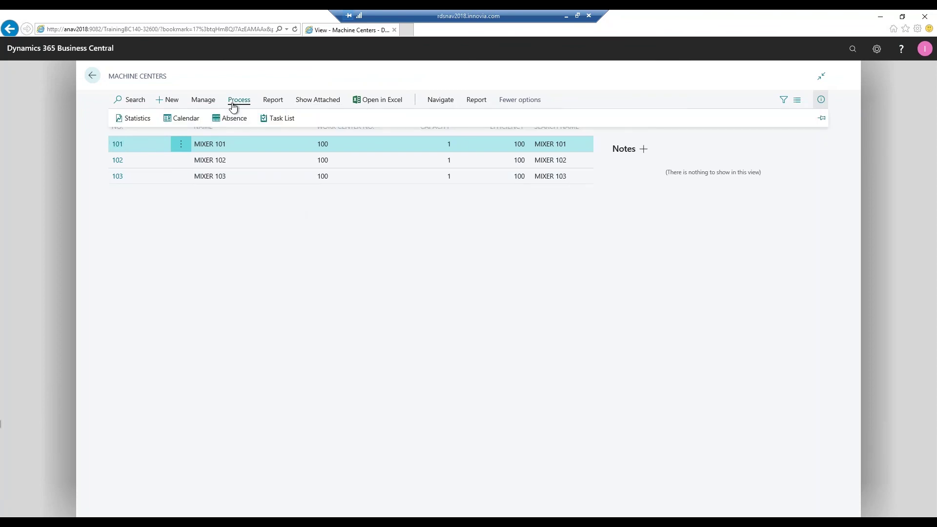
{"action": "left_click", "coordinate": [185, 120]}
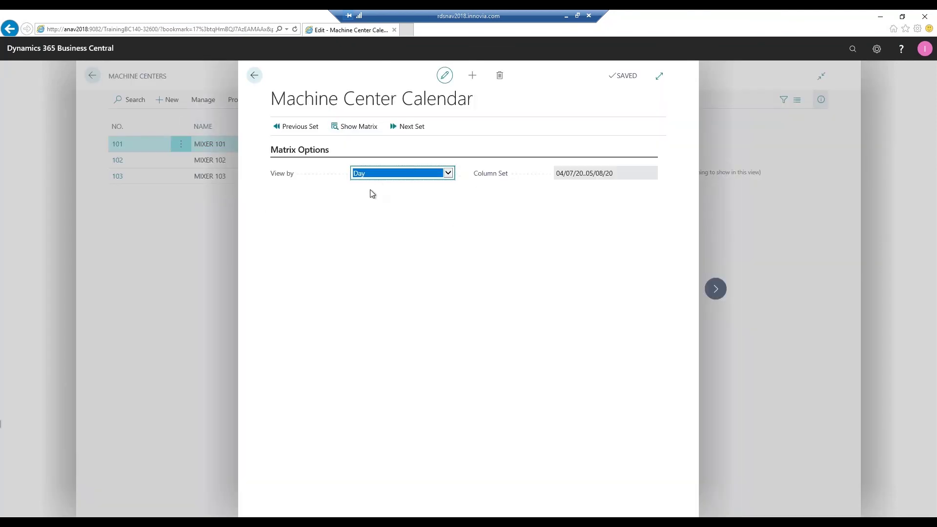
{"action": "left_click", "coordinate": [348, 129]}
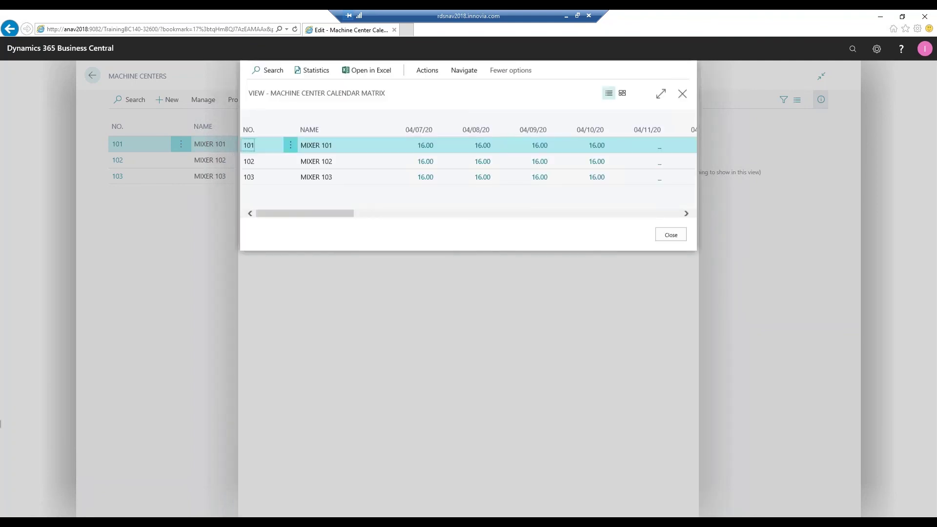
Check the calculation functions offered for the machine center calendar matrix, and return to the Work Centers list
{"action": "left_click", "coordinate": [427, 70]}
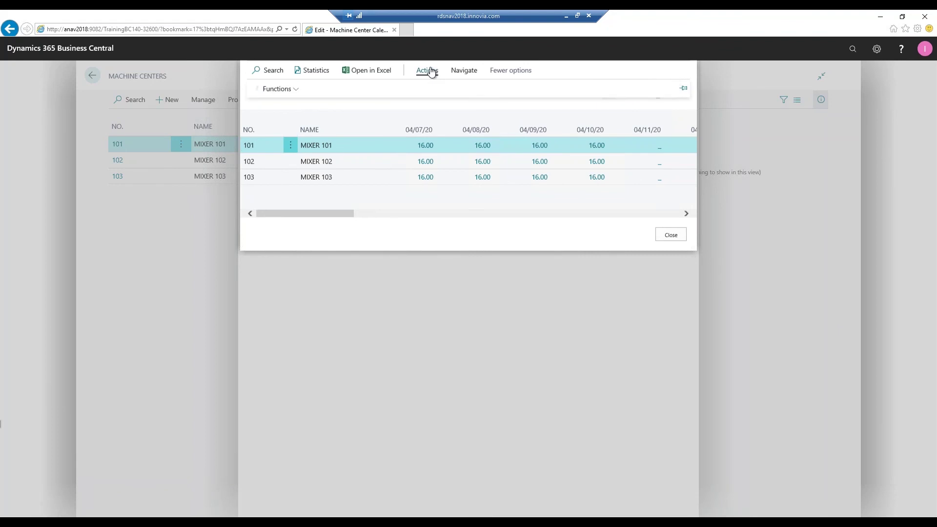
{"action": "left_click", "coordinate": [296, 92]}
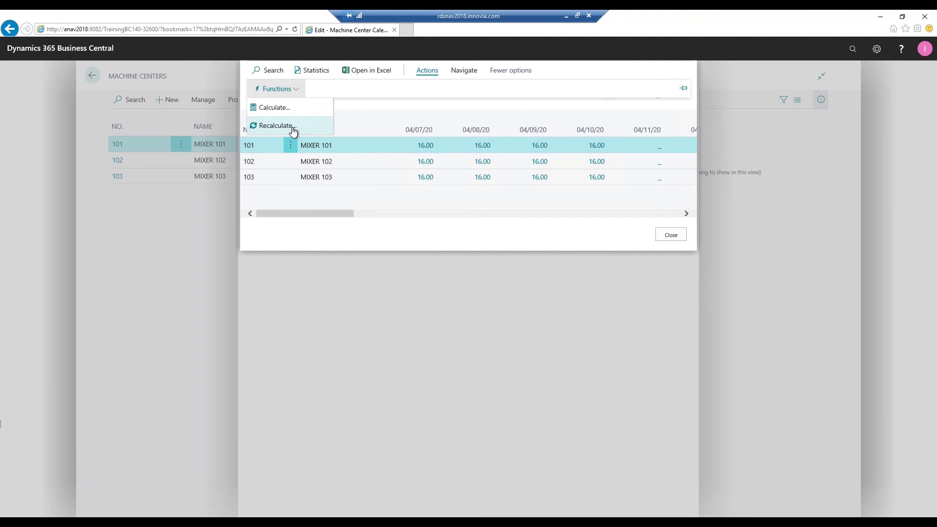
{"action": "left_click", "coordinate": [671, 236]}
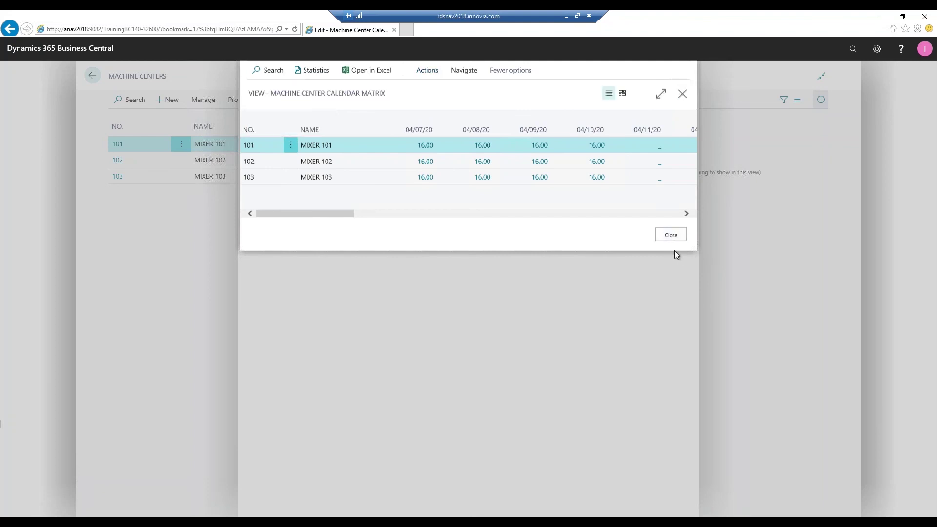
{"action": "left_click", "coordinate": [253, 76]}
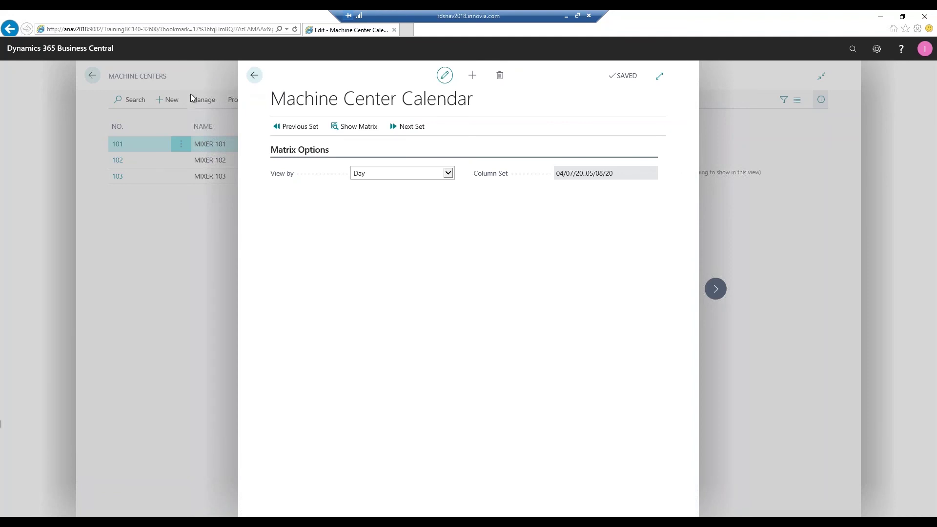
{"action": "key", "text": "Escape"}
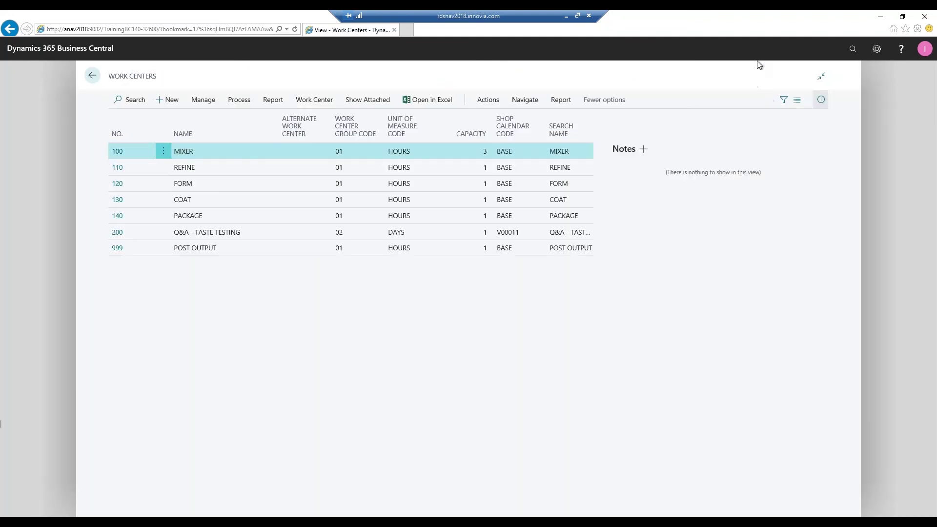
Find the Routings list and open routing FG1200 for M&M Peanut Butter (40 pkgs)
{"action": "left_click", "coordinate": [851, 51]}
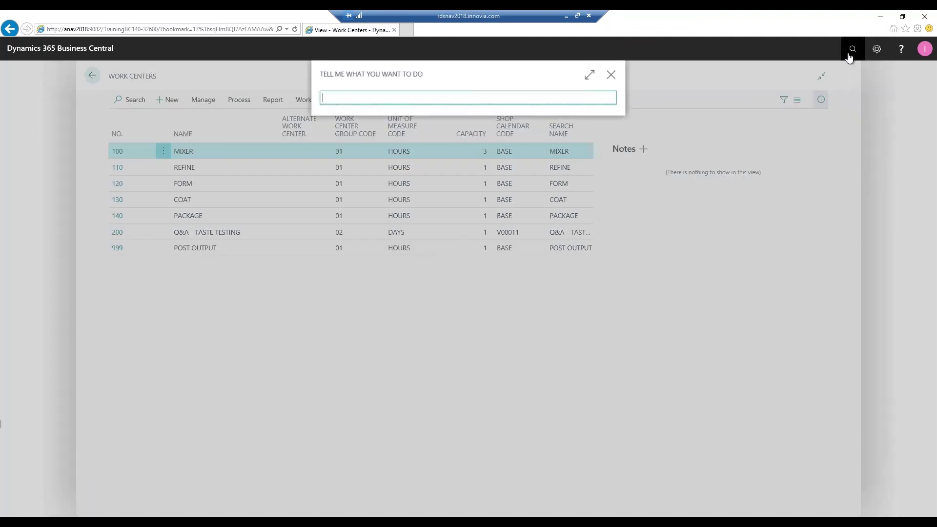
{"action": "type", "text": "routing"}
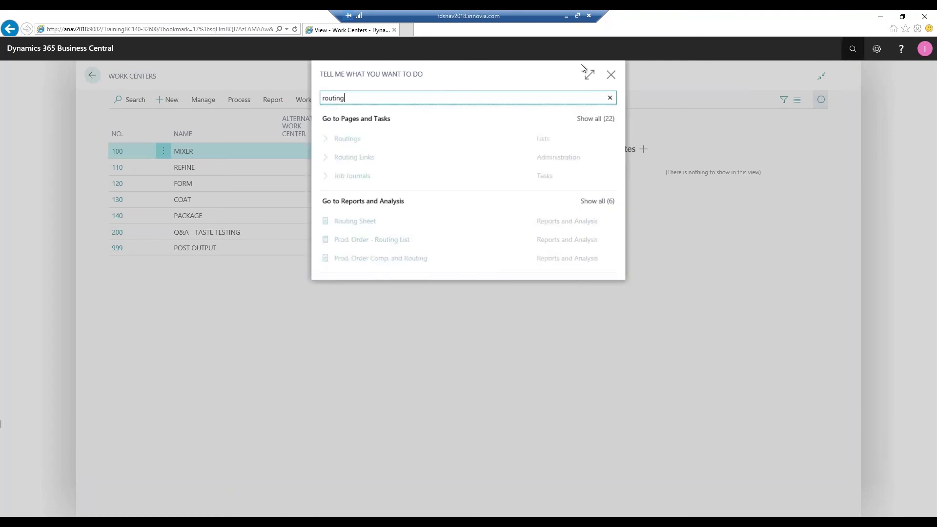
{"action": "left_click", "coordinate": [362, 140]}
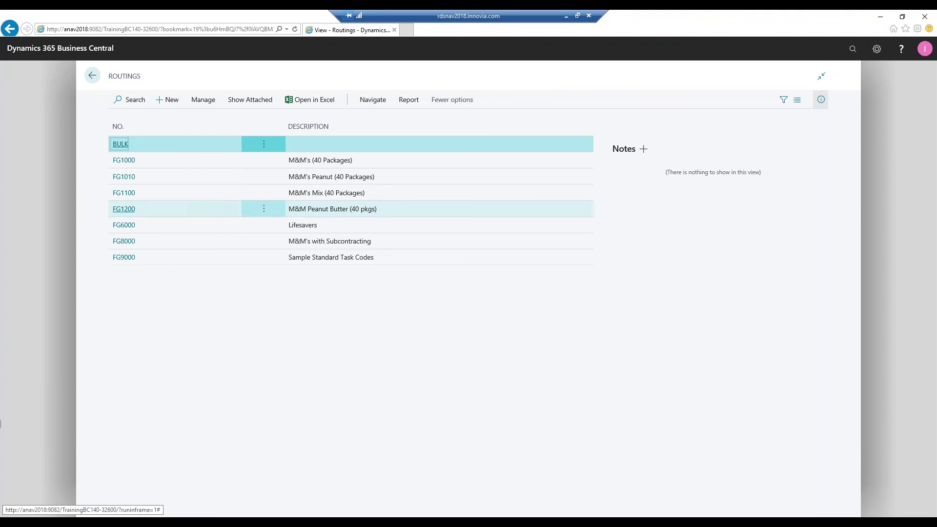
{"action": "left_click", "coordinate": [125, 210]}
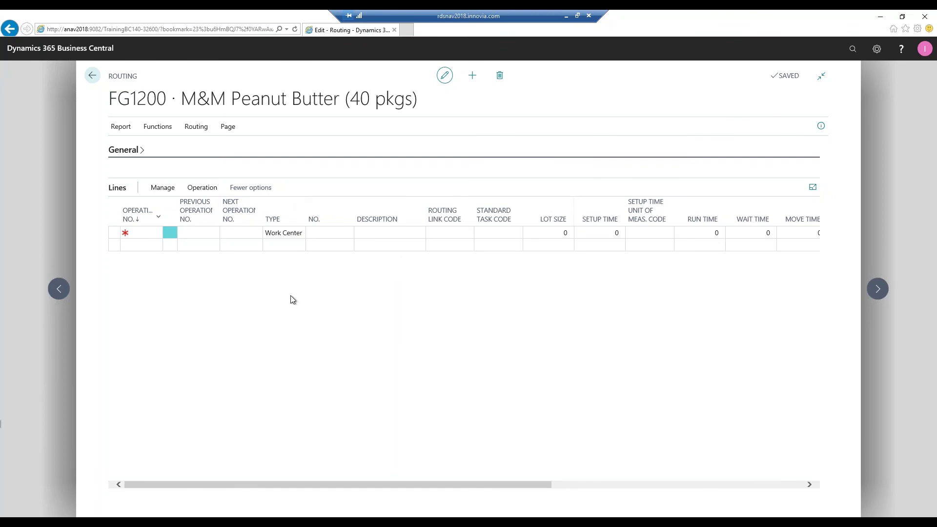
Copy the operation lines of routing FG1000, M&M's (40 Packages), into routing FG1200
{"action": "left_click", "coordinate": [165, 129]}
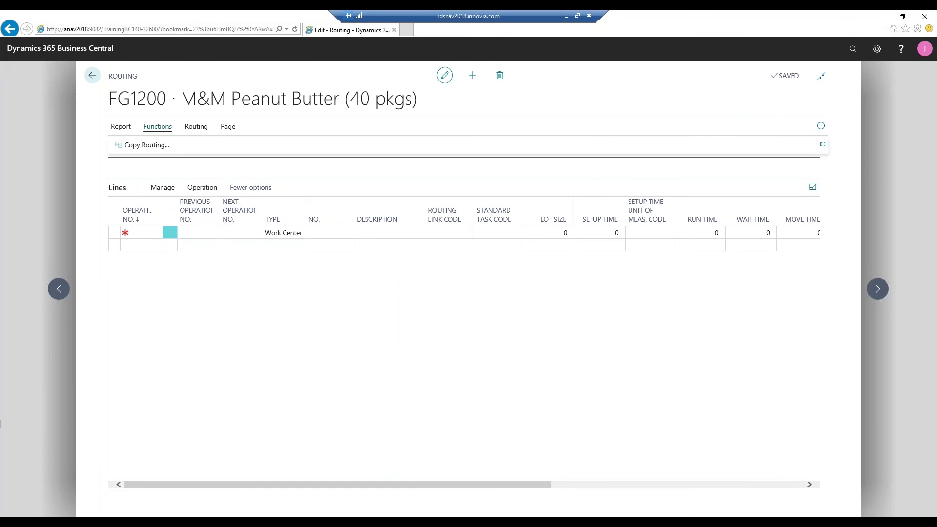
{"action": "left_click", "coordinate": [165, 146]}
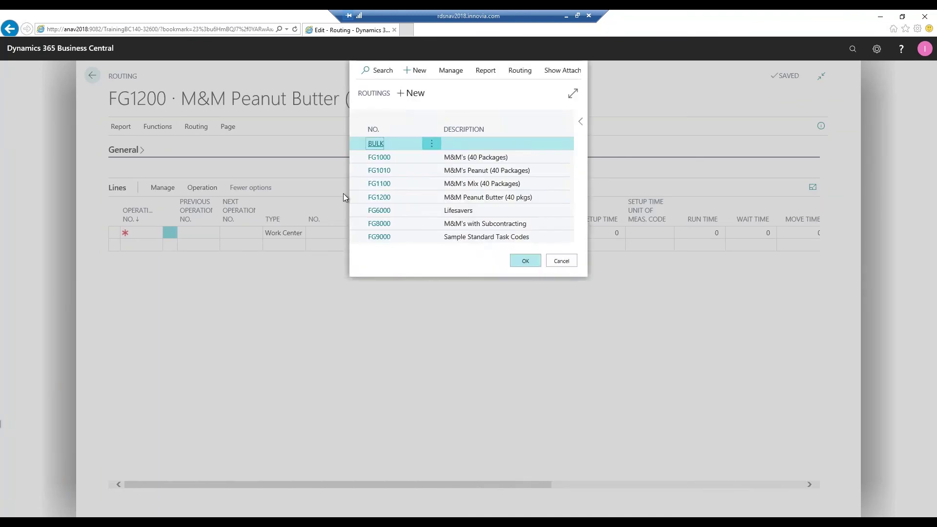
{"action": "left_click", "coordinate": [411, 156]}
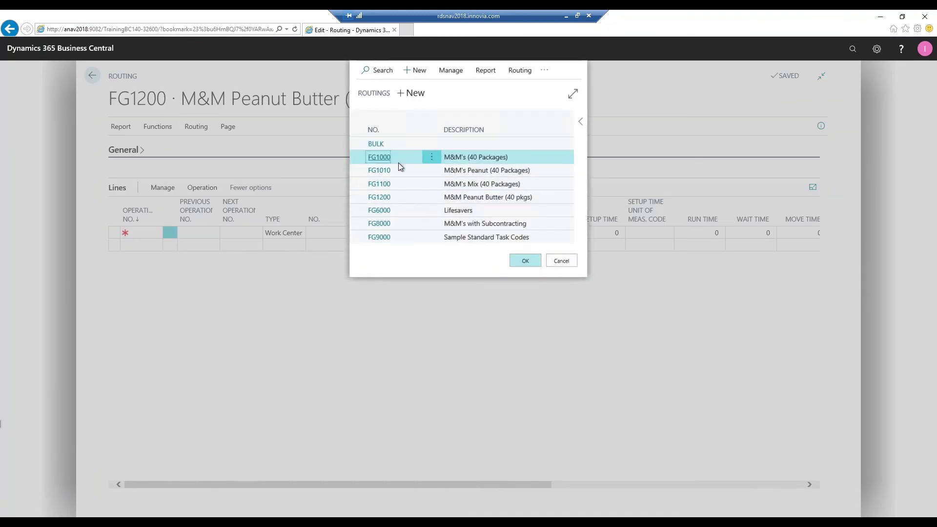
{"action": "left_click", "coordinate": [526, 261]}
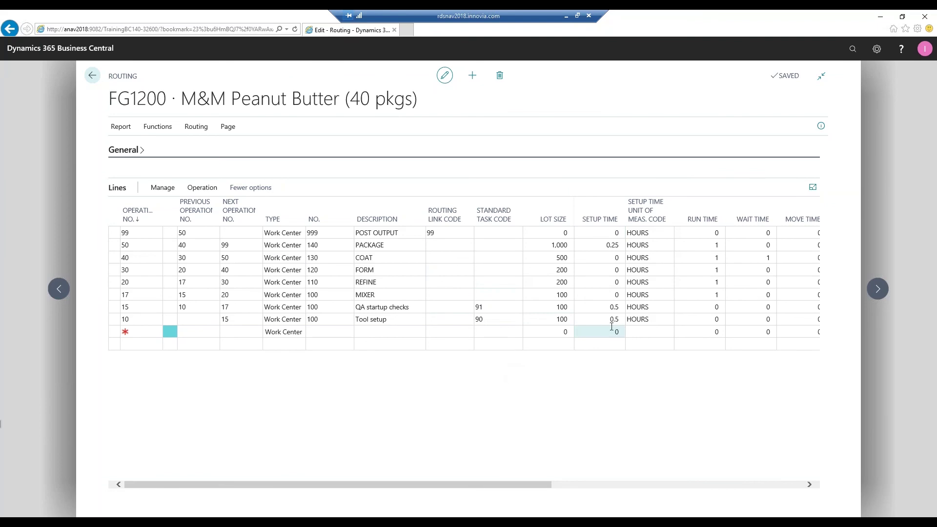
Set the run time of operation 40, COAT, to 1 in routing FG1200
{"action": "left_click", "coordinate": [711, 259]}
{"action": "type", "text": "1"}
{"action": "key", "text": "Tab"}
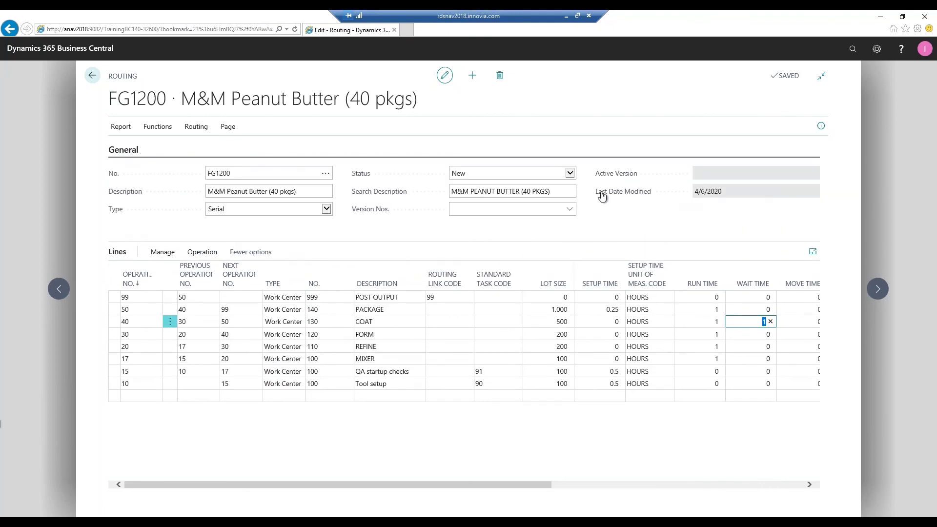
Set the status of routing FG1200 to Certified and return to the Routings list
{"action": "left_click", "coordinate": [569, 174]}
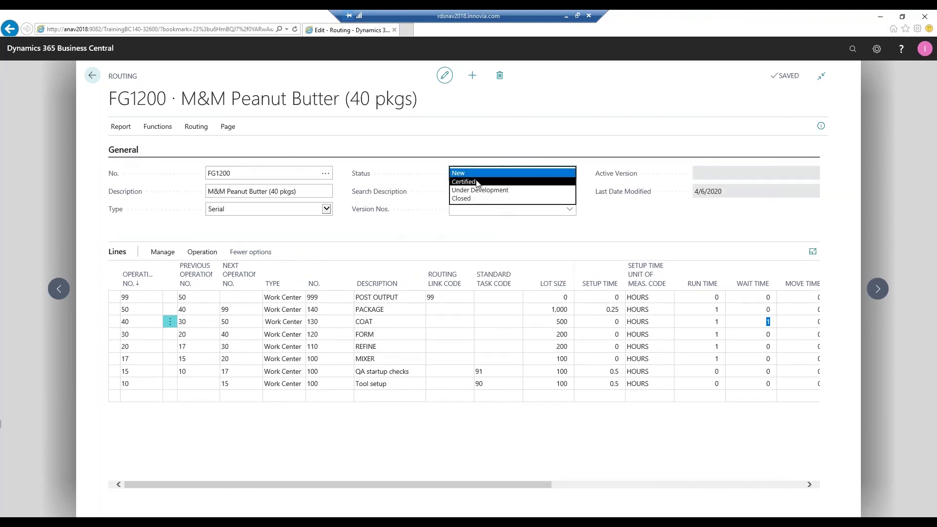
{"action": "left_click", "coordinate": [477, 178]}
{"action": "key", "text": "Tab"}
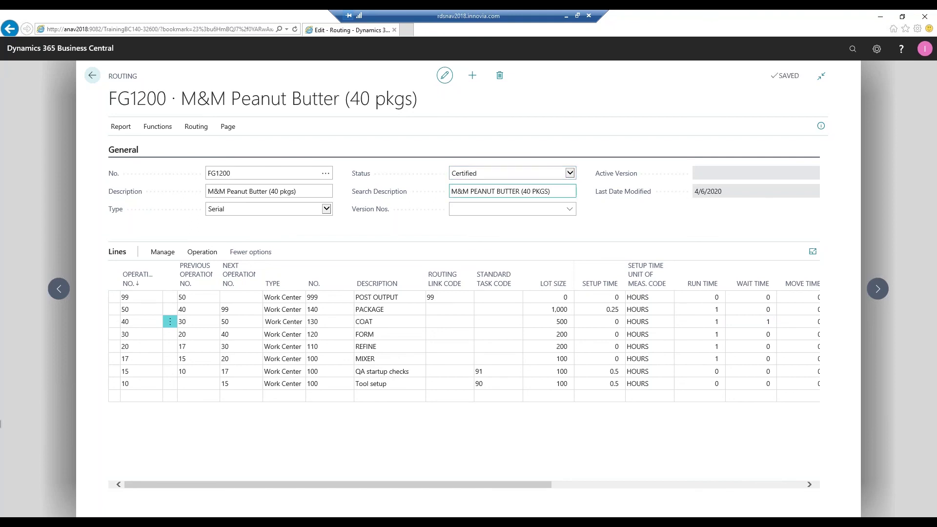
{"action": "left_click", "coordinate": [92, 76]}
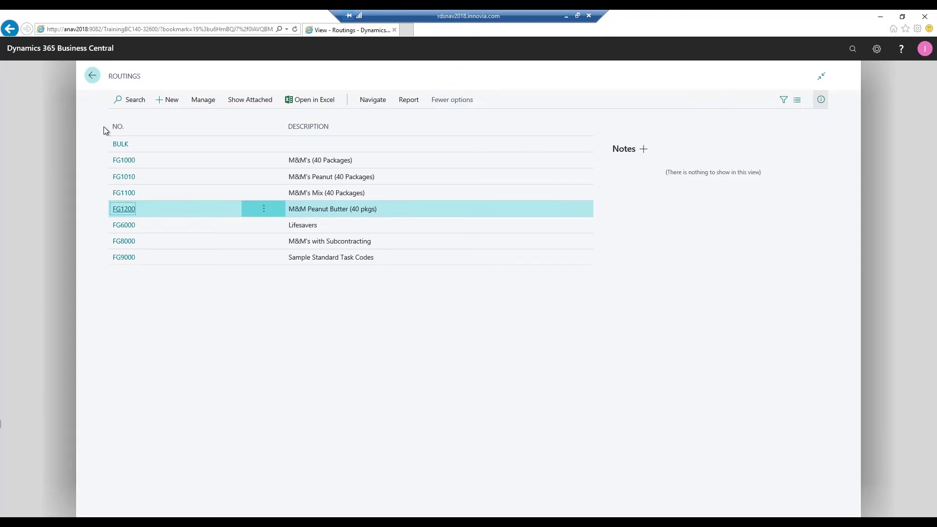
Open routing FG1000 for M&M's (40 Packages) and start a new routing version for it
{"action": "left_click", "coordinate": [126, 163]}
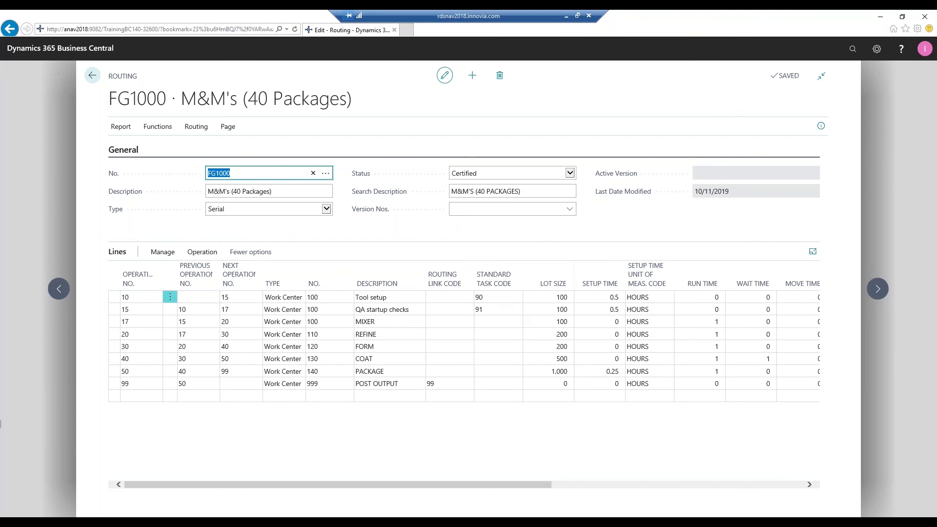
{"action": "left_click", "coordinate": [148, 130]}
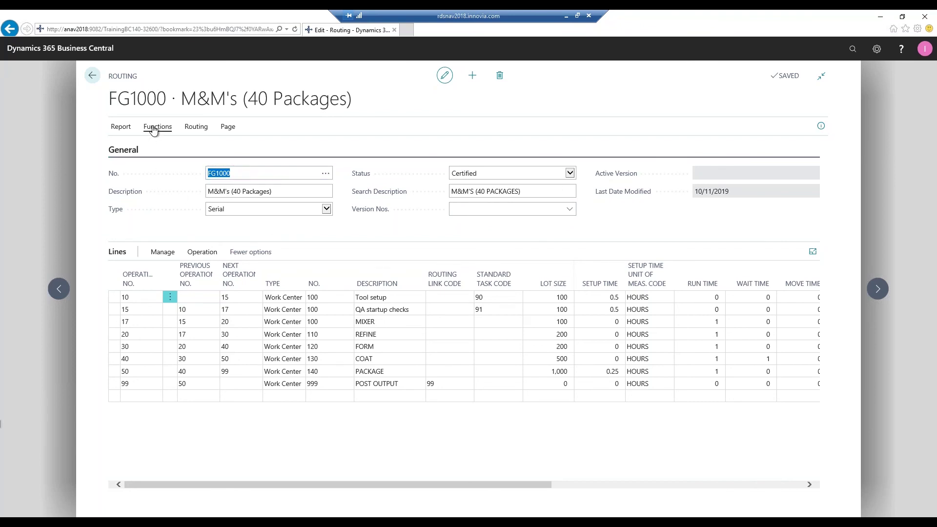
{"action": "left_click", "coordinate": [195, 128]}
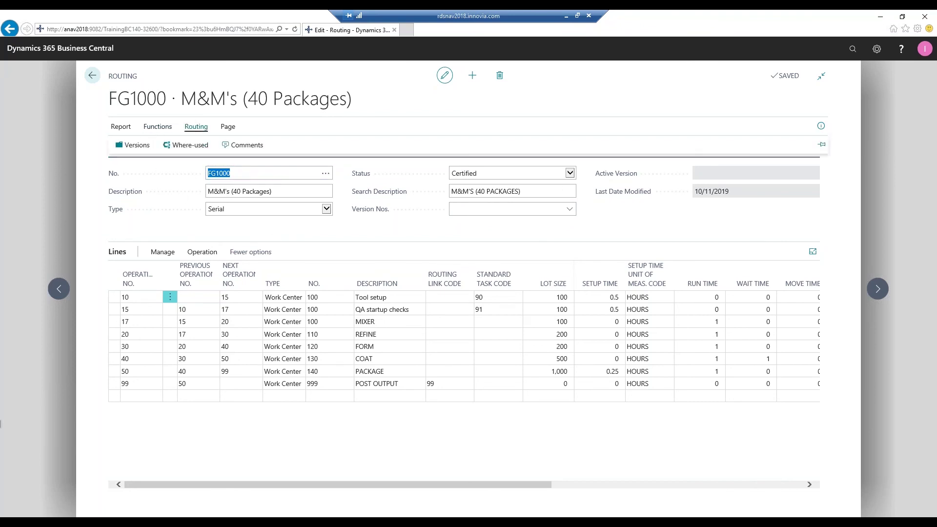
{"action": "left_click", "coordinate": [137, 147]}
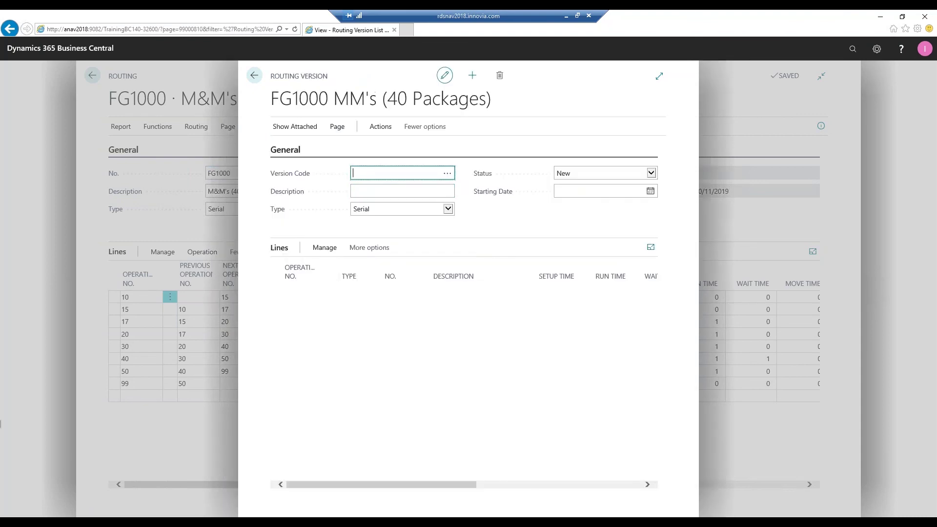
Give the new routing version the code FG1000-02, the description "M&M new version" and the starting date 5/1/2020
{"action": "type", "text": "fg100"}
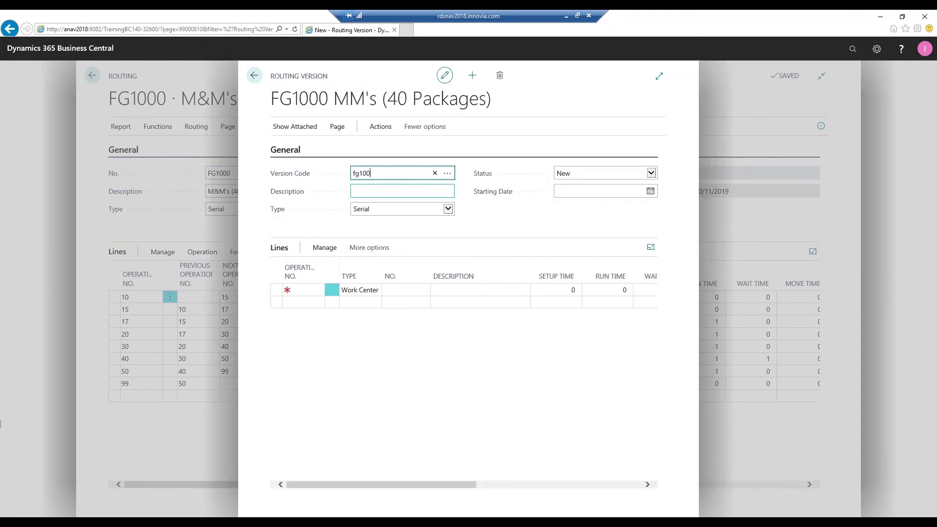
{"action": "type", "text": "0-02"}
{"action": "key", "text": "Tab"}
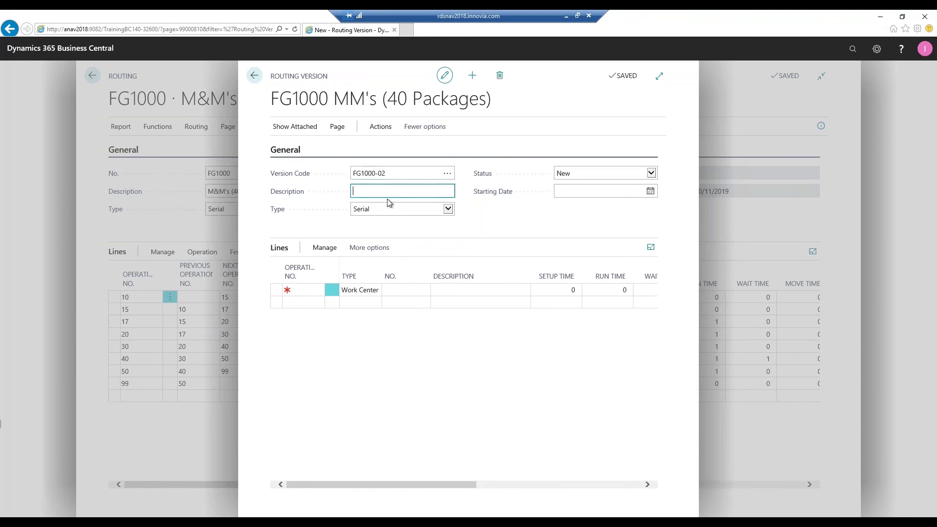
{"action": "type", "text": "M&M new version"}
{"action": "key", "text": "Tab"}
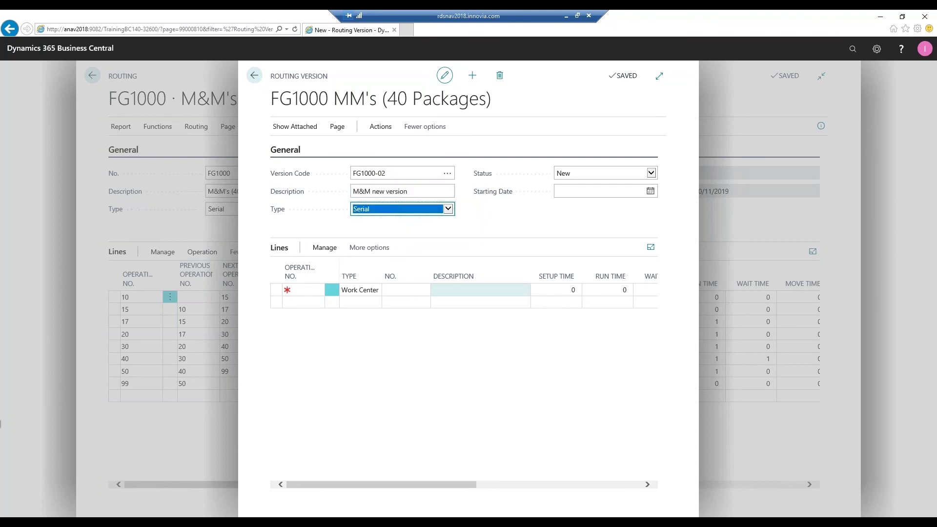
{"action": "left_click", "coordinate": [620, 190]}
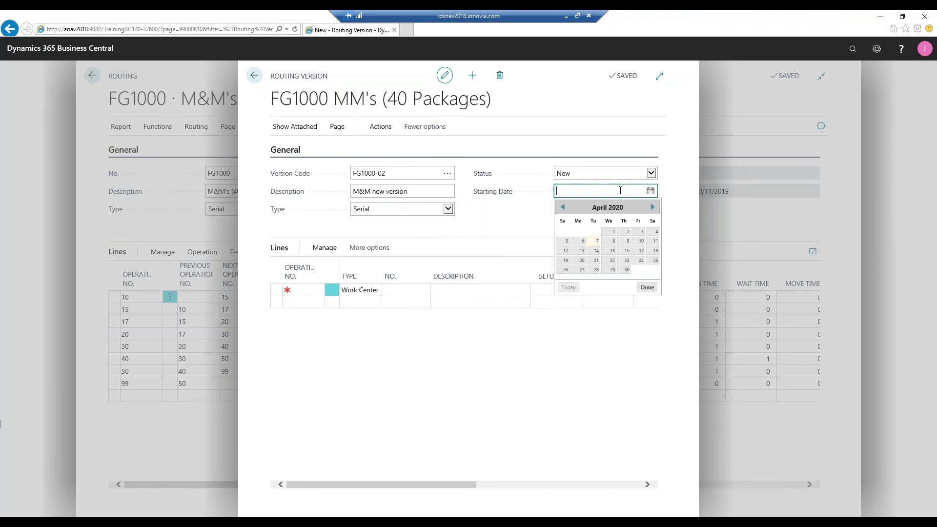
{"action": "type", "text": "05/01/20"}
{"action": "left_click", "coordinate": [403, 339]}
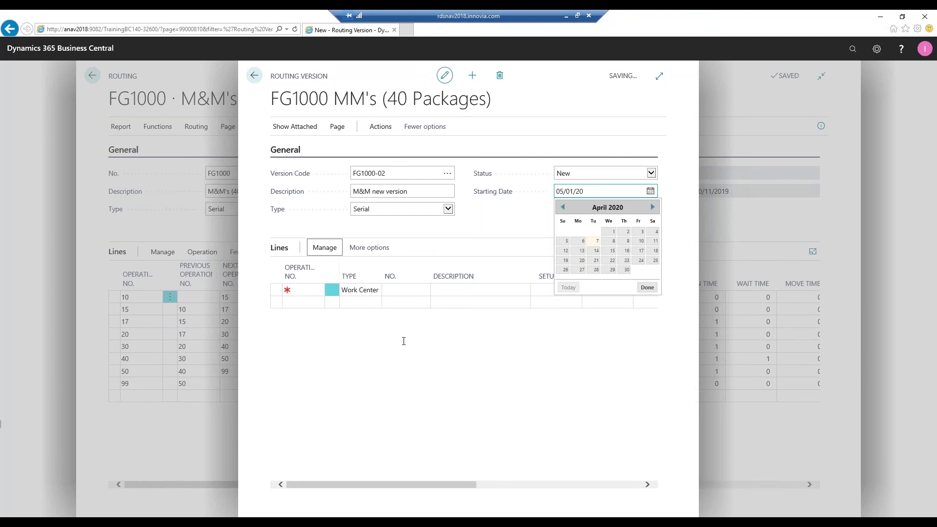
Copy the operation lines from the FG1000 routing header into routing version FG1000-02
{"action": "left_click", "coordinate": [380, 127]}
{"action": "left_click", "coordinate": [322, 148]}
{"action": "left_click", "coordinate": [315, 164]}
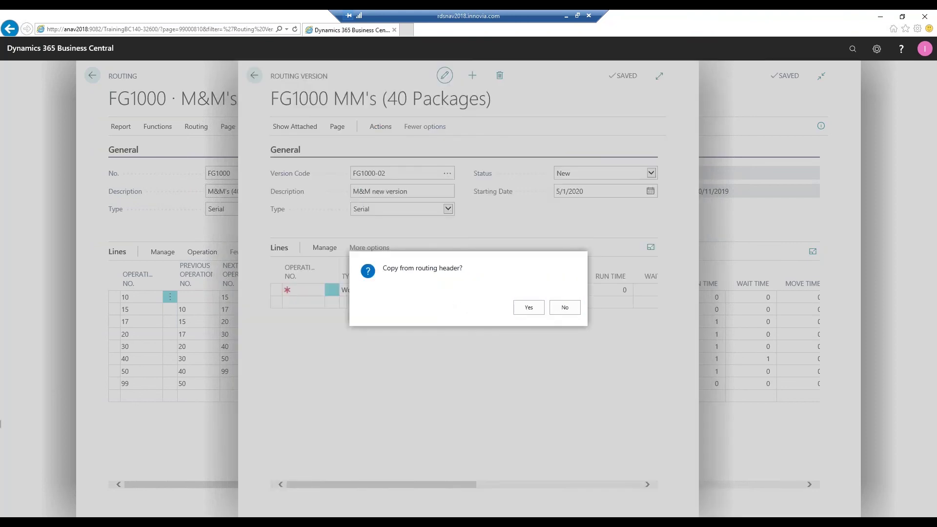
{"action": "left_click", "coordinate": [529, 306]}
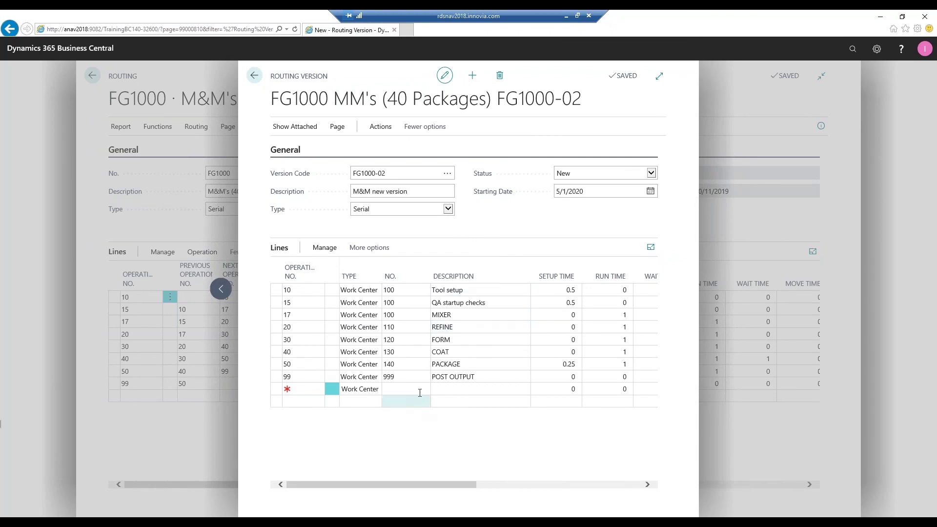
Change operation 17, MIXER, in version FG1000-02 to type Machine Center with number 102
{"action": "left_click", "coordinate": [354, 317]}
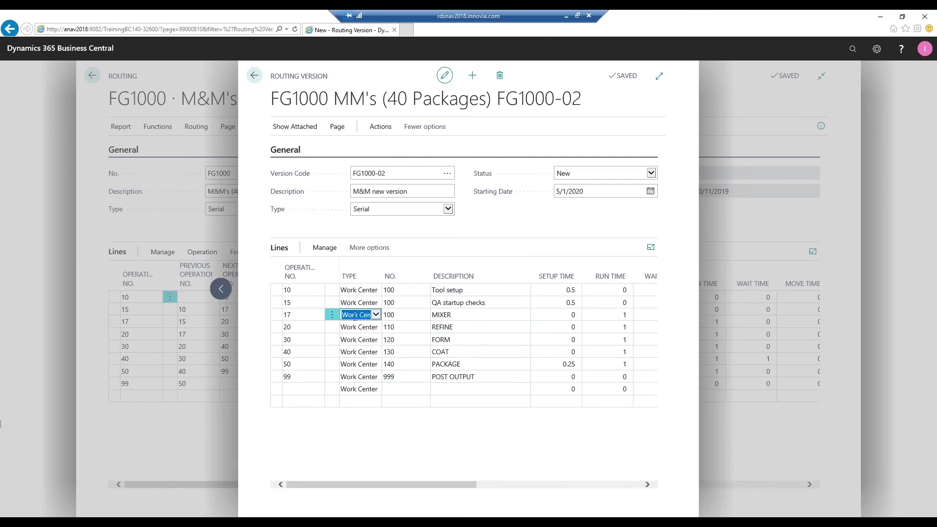
{"action": "left_click", "coordinate": [376, 314]}
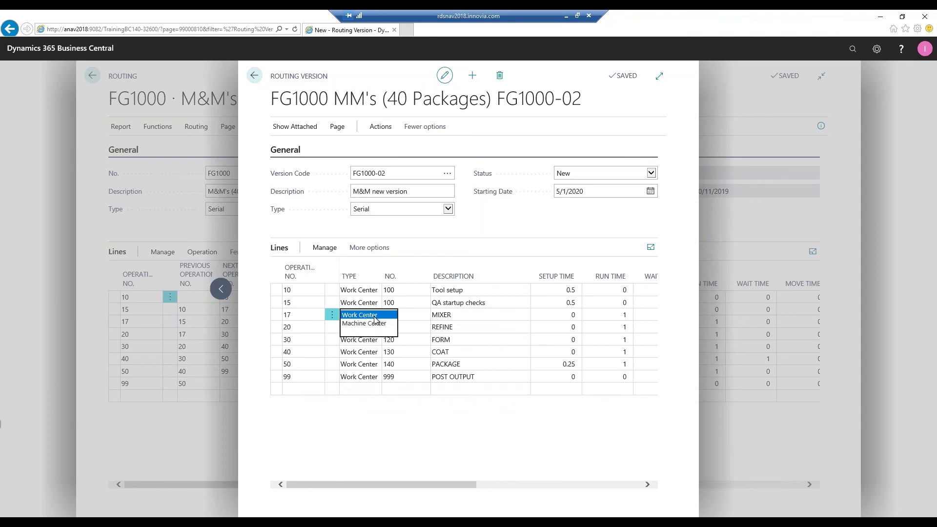
{"action": "left_click", "coordinate": [361, 324]}
{"action": "left_click", "coordinate": [414, 316]}
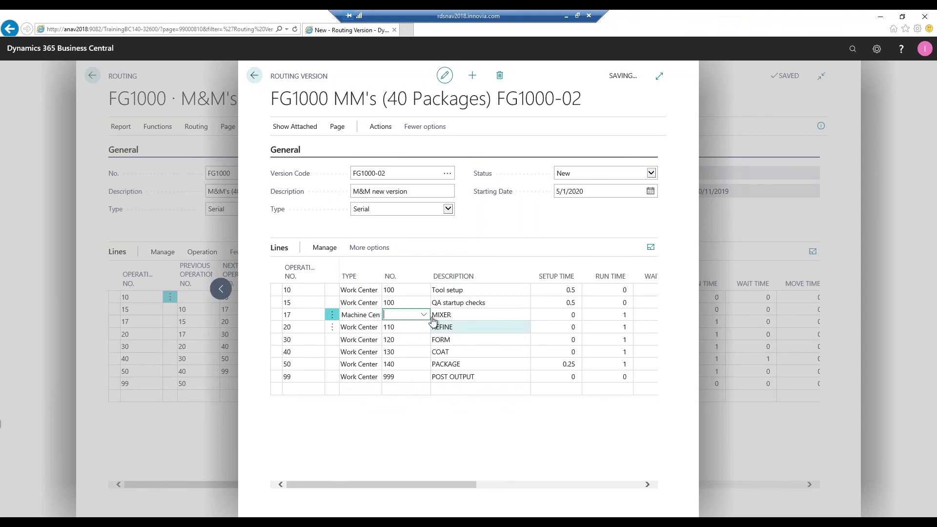
{"action": "type", "text": "102"}
{"action": "key", "text": "Tab"}
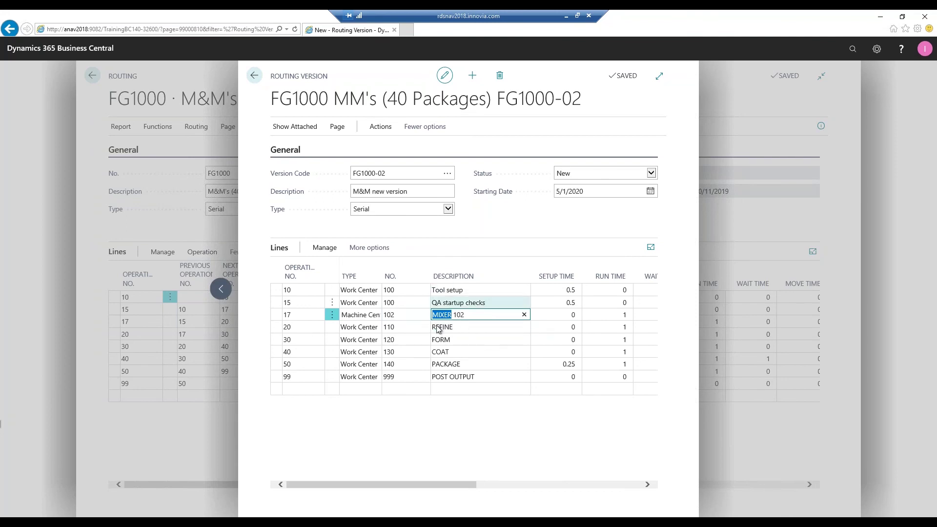
Set the status of routing version FG1000-02 to Certified and return to the FG1000 routing card
{"action": "left_click", "coordinate": [651, 172]}
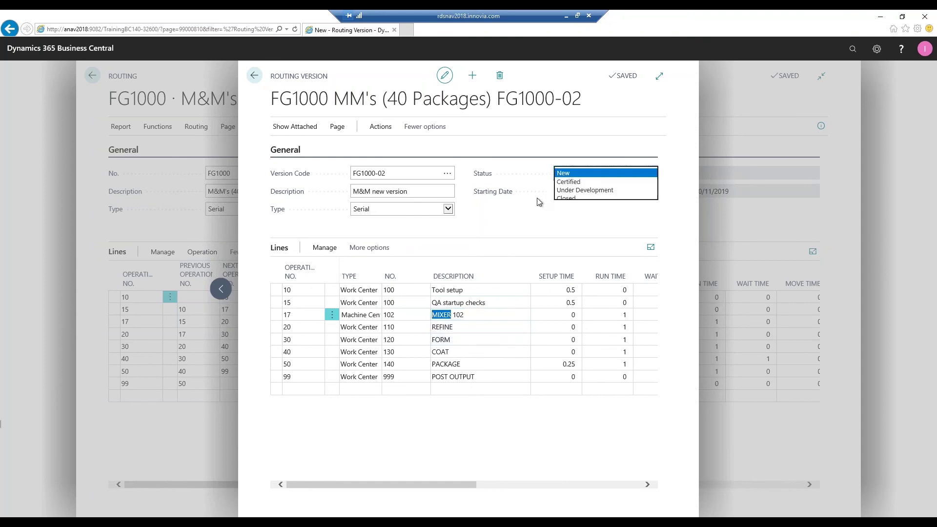
{"action": "left_click", "coordinate": [575, 182]}
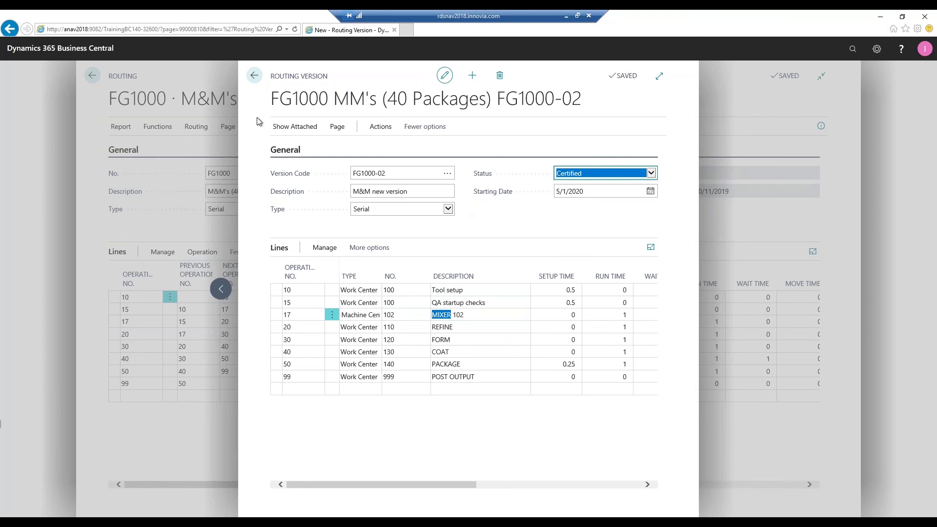
{"action": "left_click", "coordinate": [254, 75]}
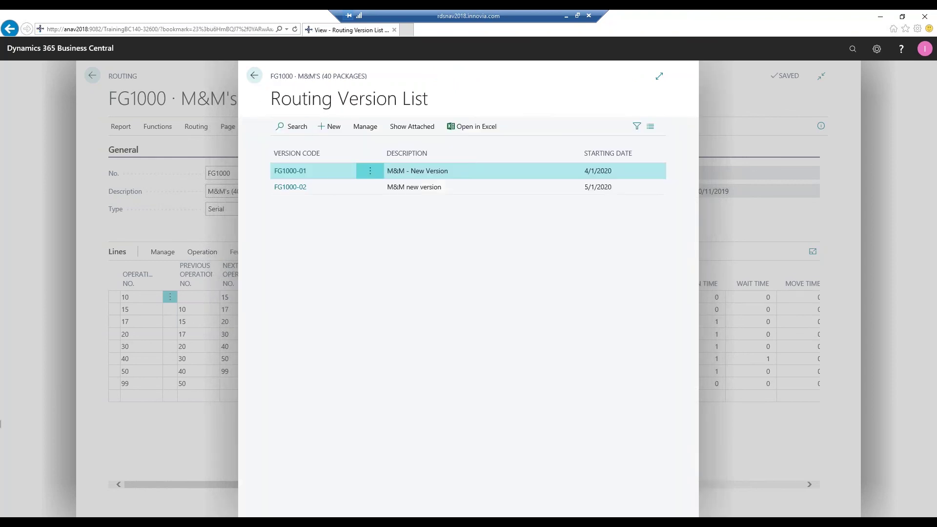
{"action": "left_click", "coordinate": [254, 76]}
Review the version codes and starting dates in routing FG1000's version list, and return to the Routings list
{"action": "left_click", "coordinate": [196, 127]}
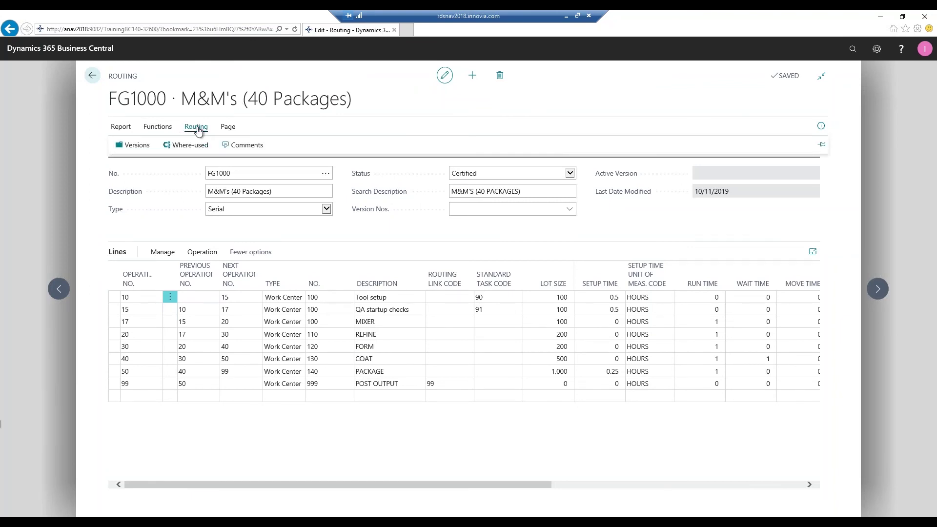
{"action": "left_click", "coordinate": [133, 145]}
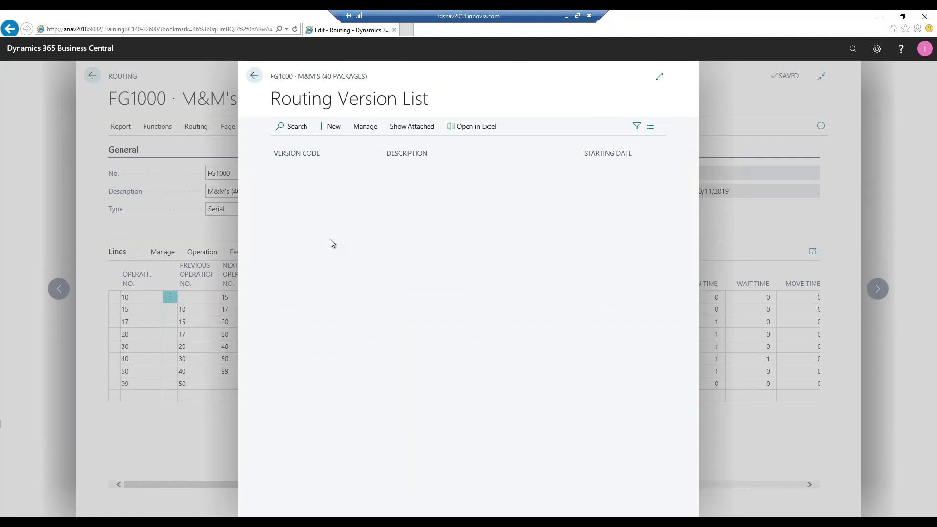
{"action": "left_click", "coordinate": [423, 129]}
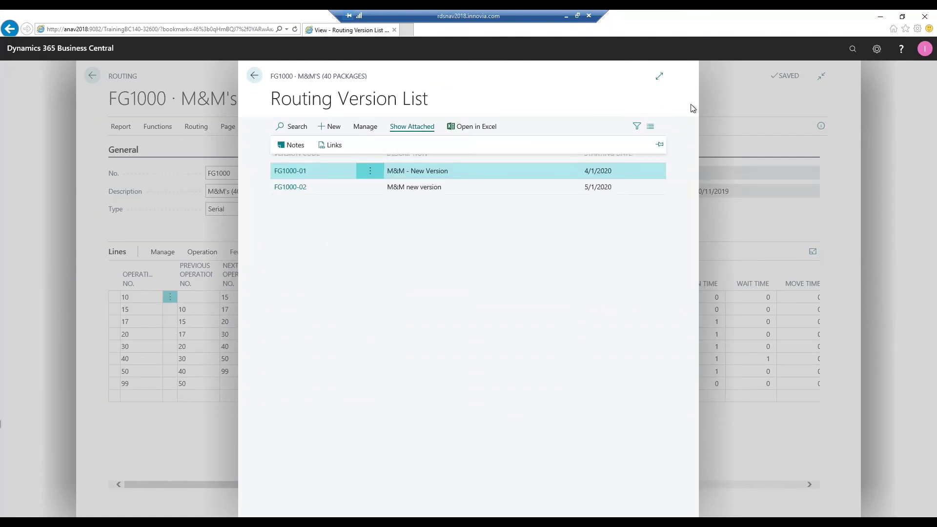
{"action": "left_click", "coordinate": [254, 76]}
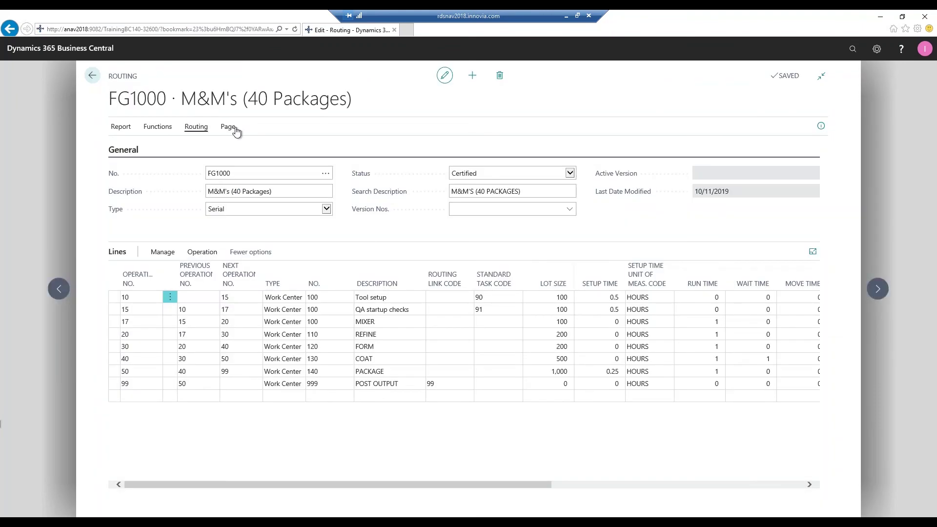
{"action": "left_click", "coordinate": [158, 128]}
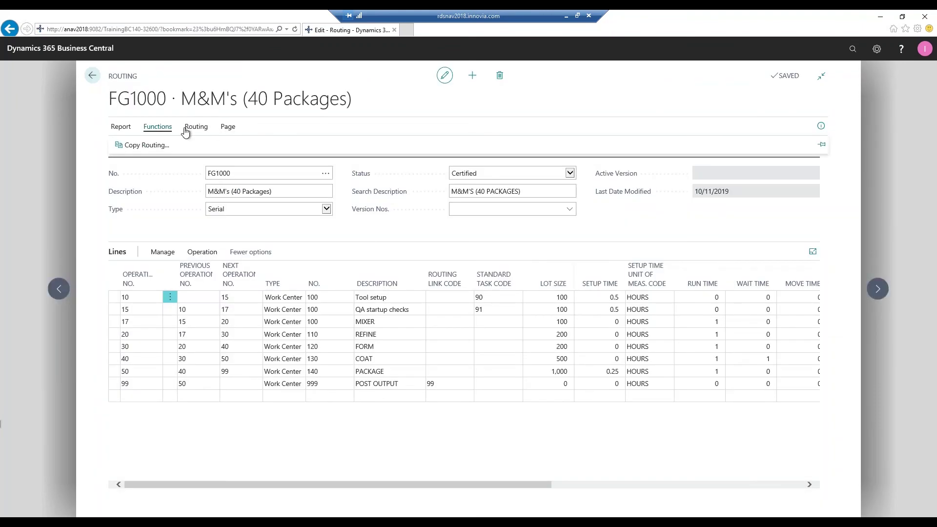
{"action": "left_click", "coordinate": [210, 130]}
{"action": "left_click", "coordinate": [233, 130]}
{"action": "left_click", "coordinate": [196, 127]}
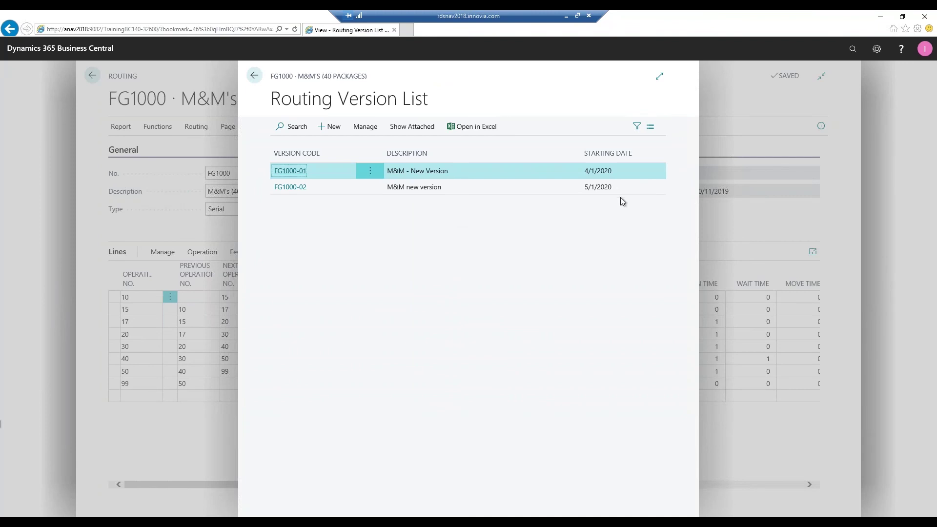
{"action": "left_click", "coordinate": [413, 127]}
{"action": "left_click", "coordinate": [256, 78]}
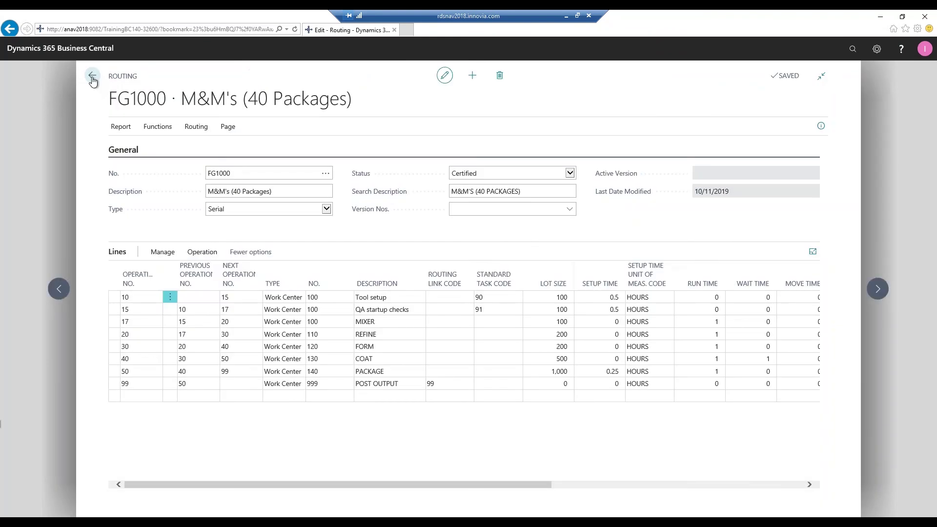
{"action": "left_click", "coordinate": [92, 77]}
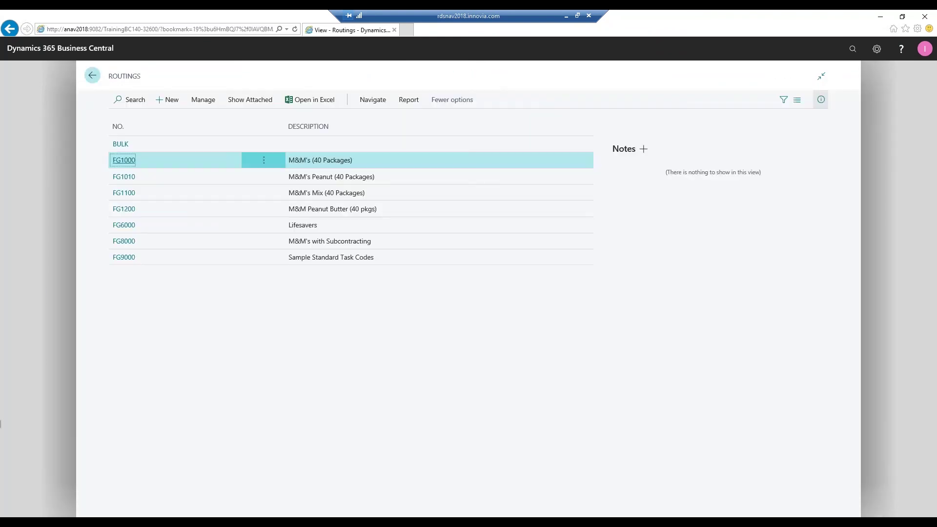